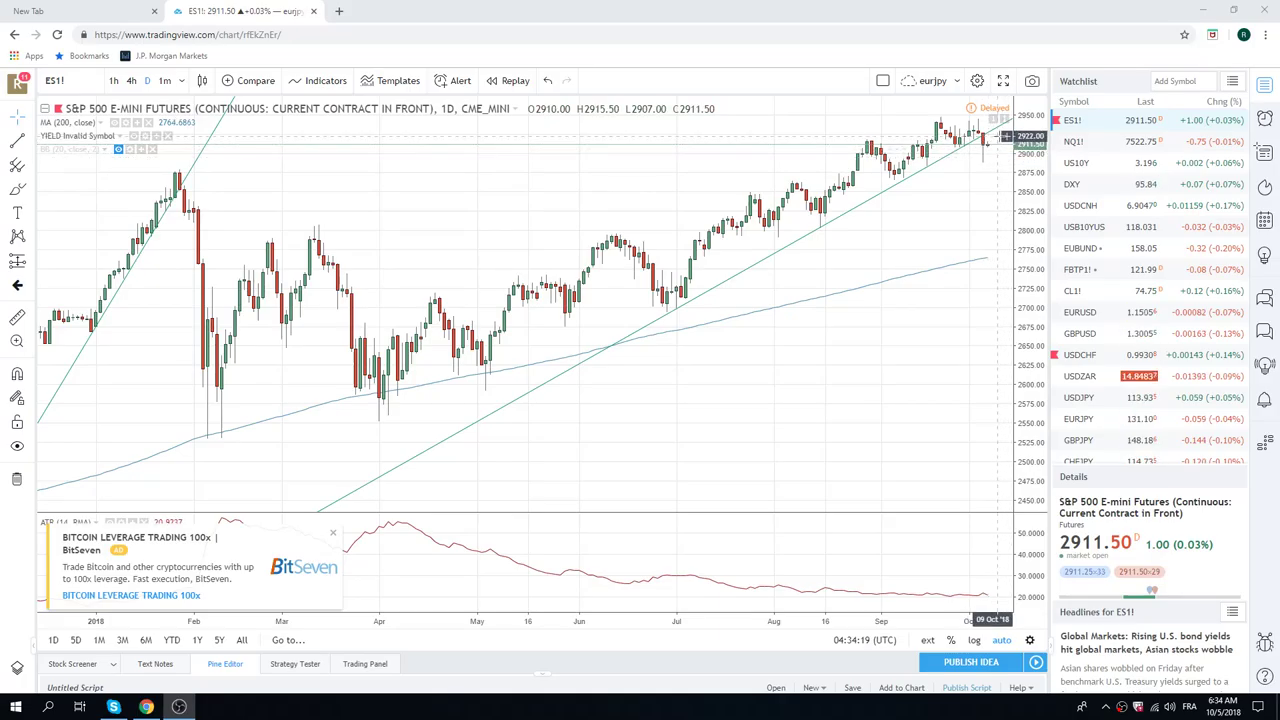
Select the rising green trendline, glance at CADJPY, then load the daily USDCAD chart.
left_click(989, 138)
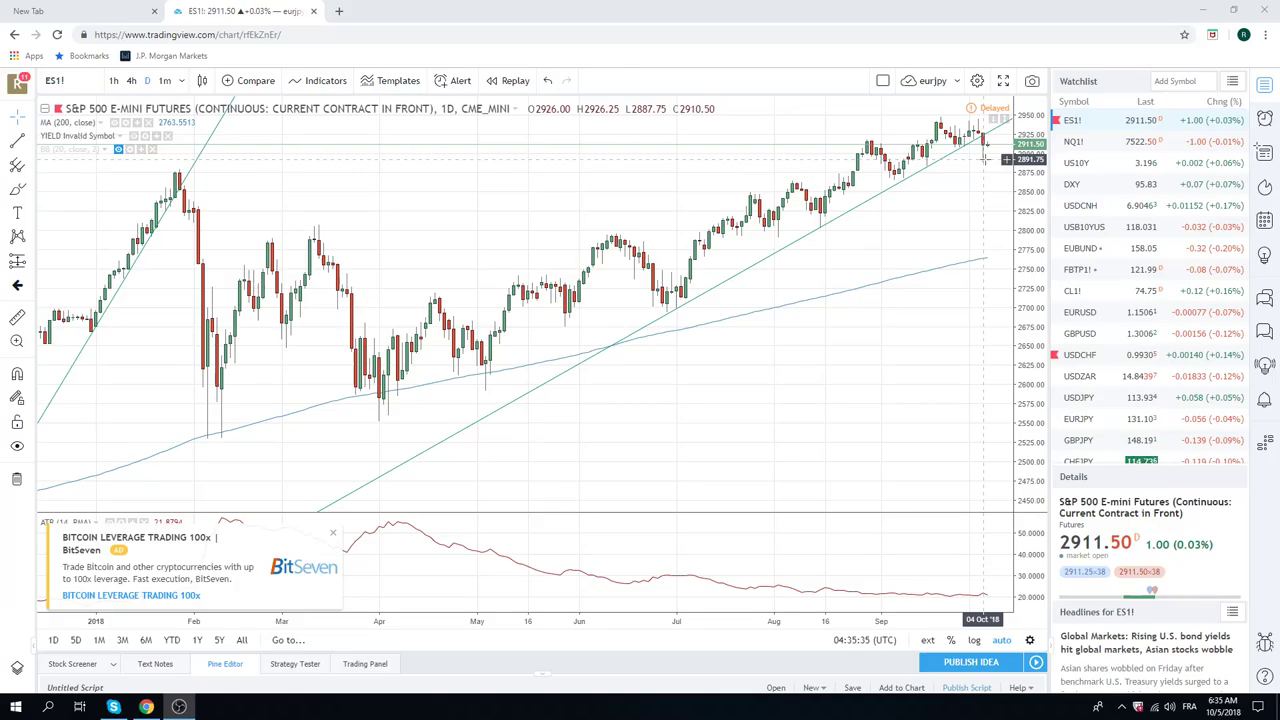
scroll(1108, 237, "down", 1)
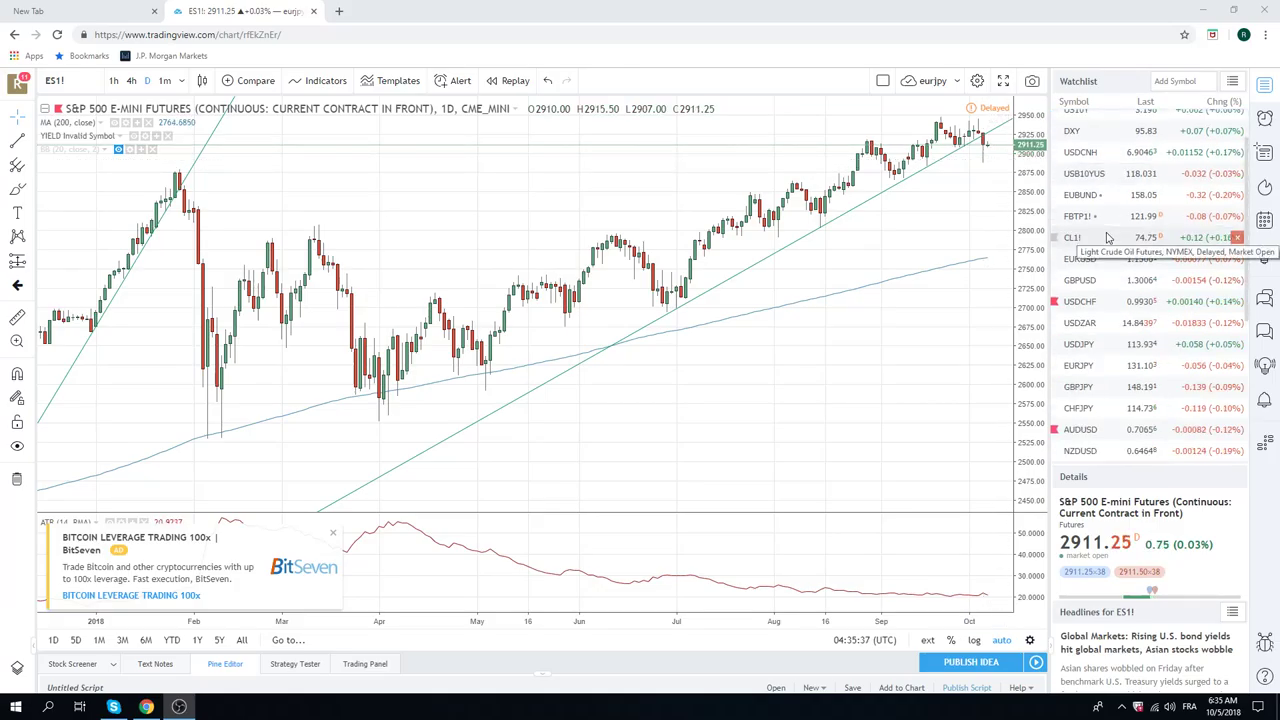
scroll(1108, 250, "down", 1)
left_click(1108, 445)
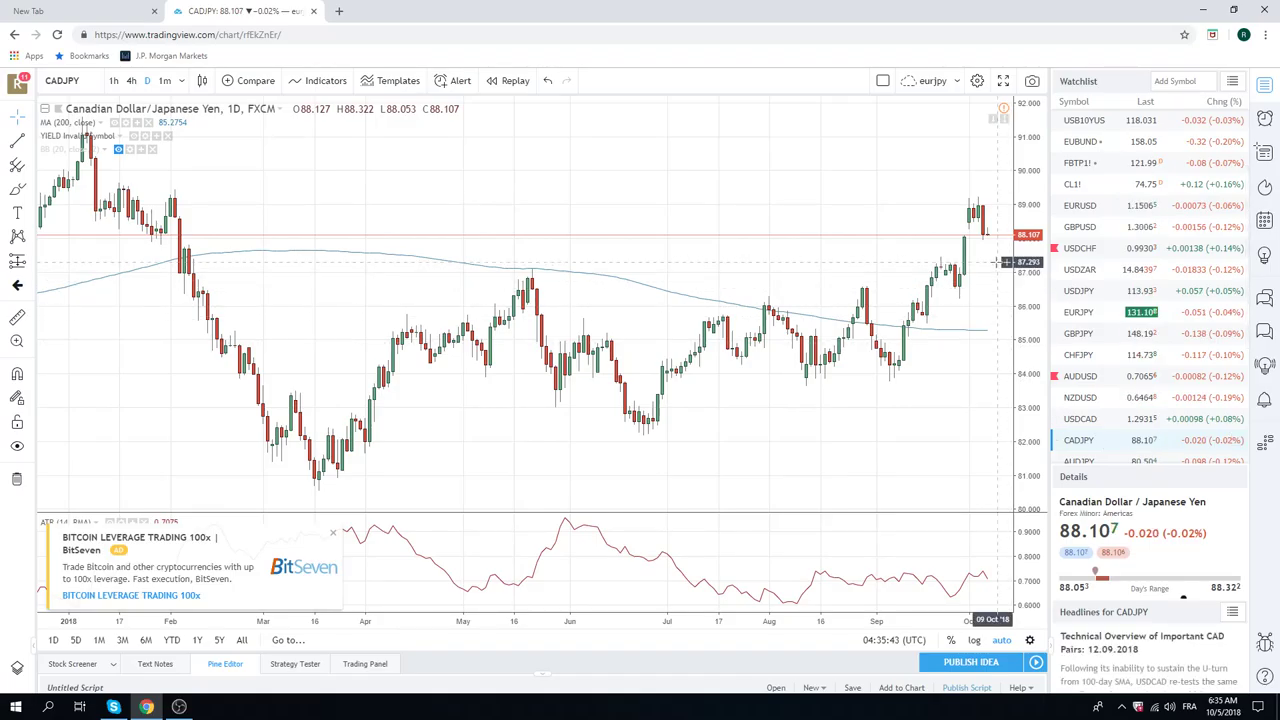
left_click(1090, 418)
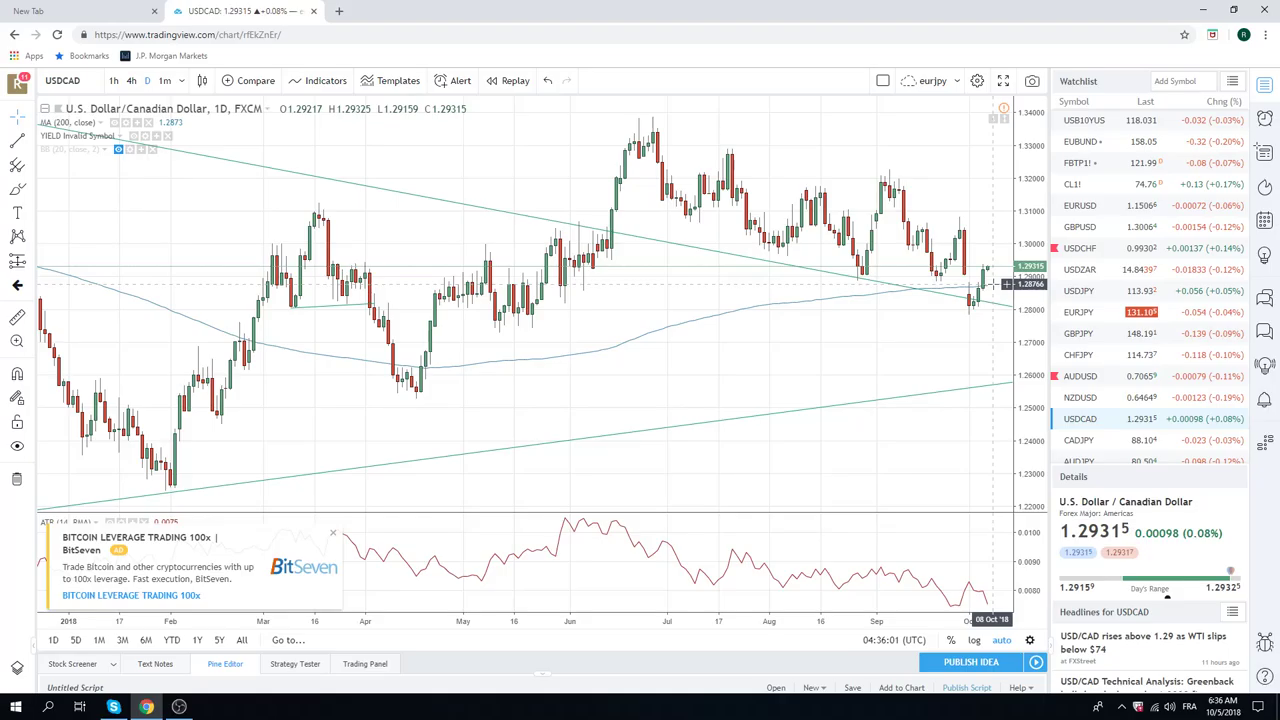
Load the EURJPY daily chart with its 200-period MA and ATR.
left_click(1080, 313)
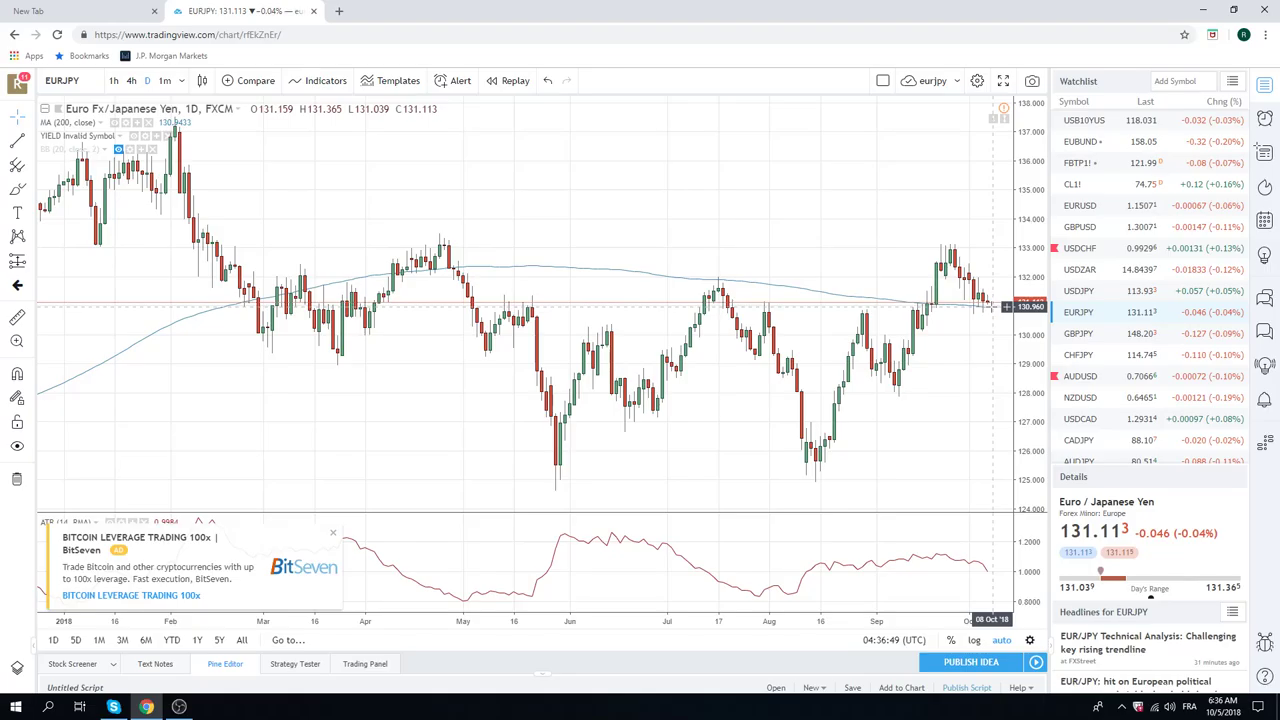
Load the EURUSD daily chart and zoom out to see its trendline and 1.16782 level.
left_click(1096, 208)
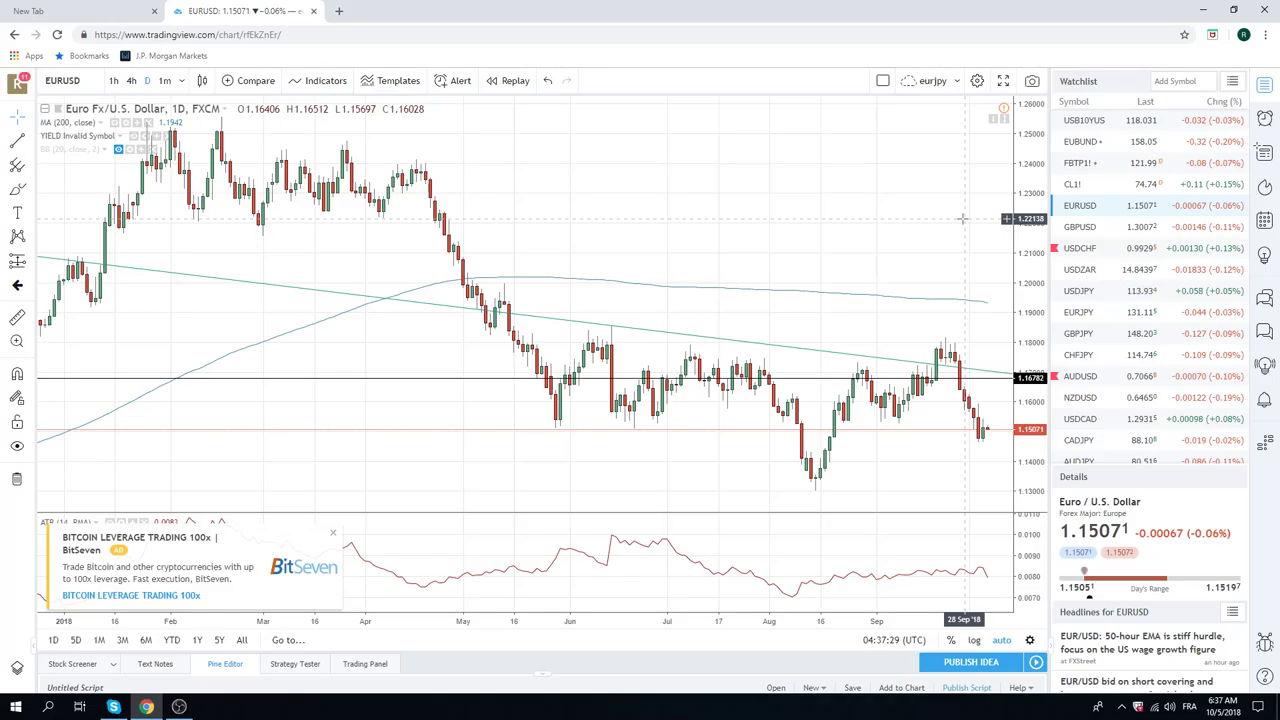
scroll(940, 230, "down", 2)
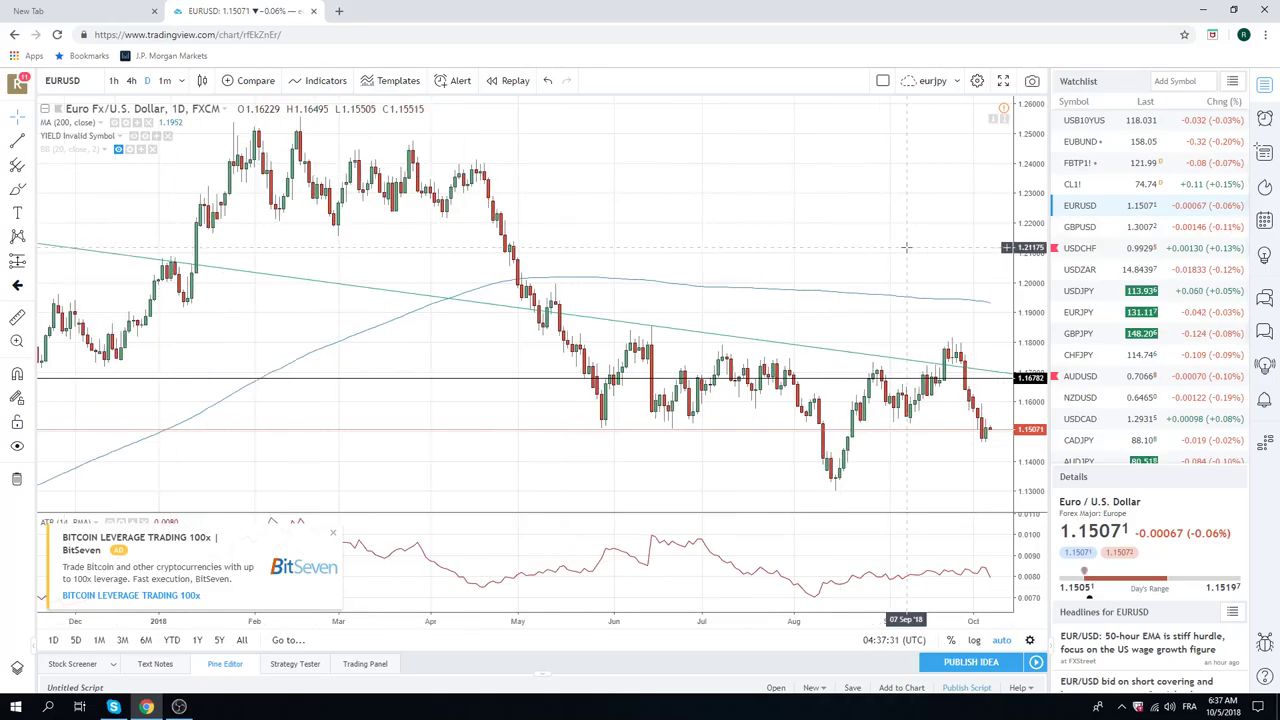
scroll(915, 244, "down", 2)
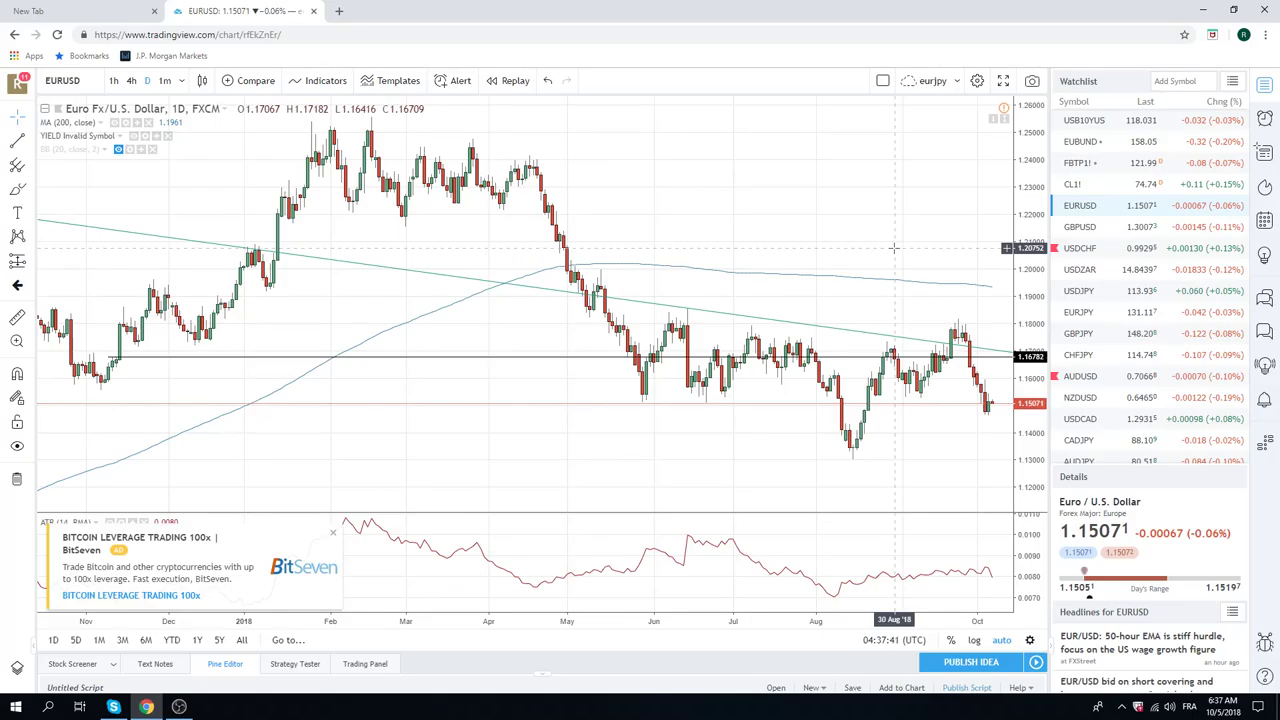
Load the USDZAR daily chart, zoom in, and scroll further down the watchlist.
left_click(1082, 270)
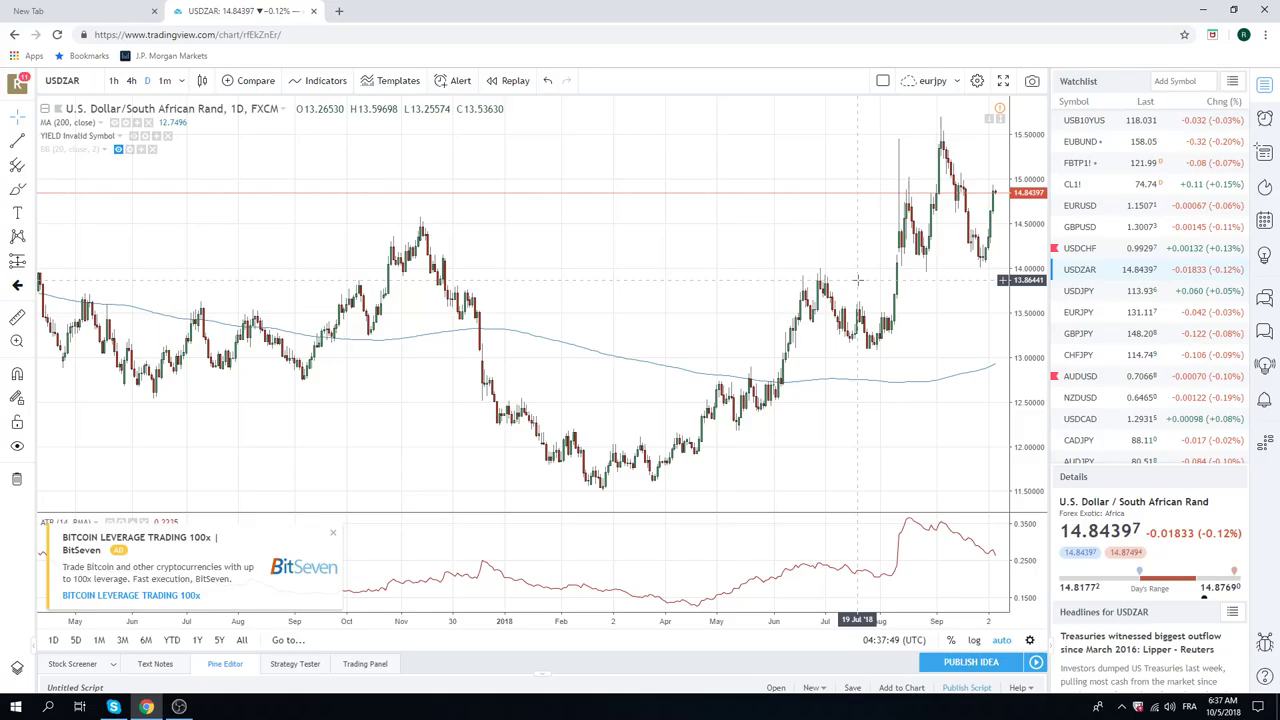
scroll(857, 280, "up", 2)
scroll(857, 280, "up", 1)
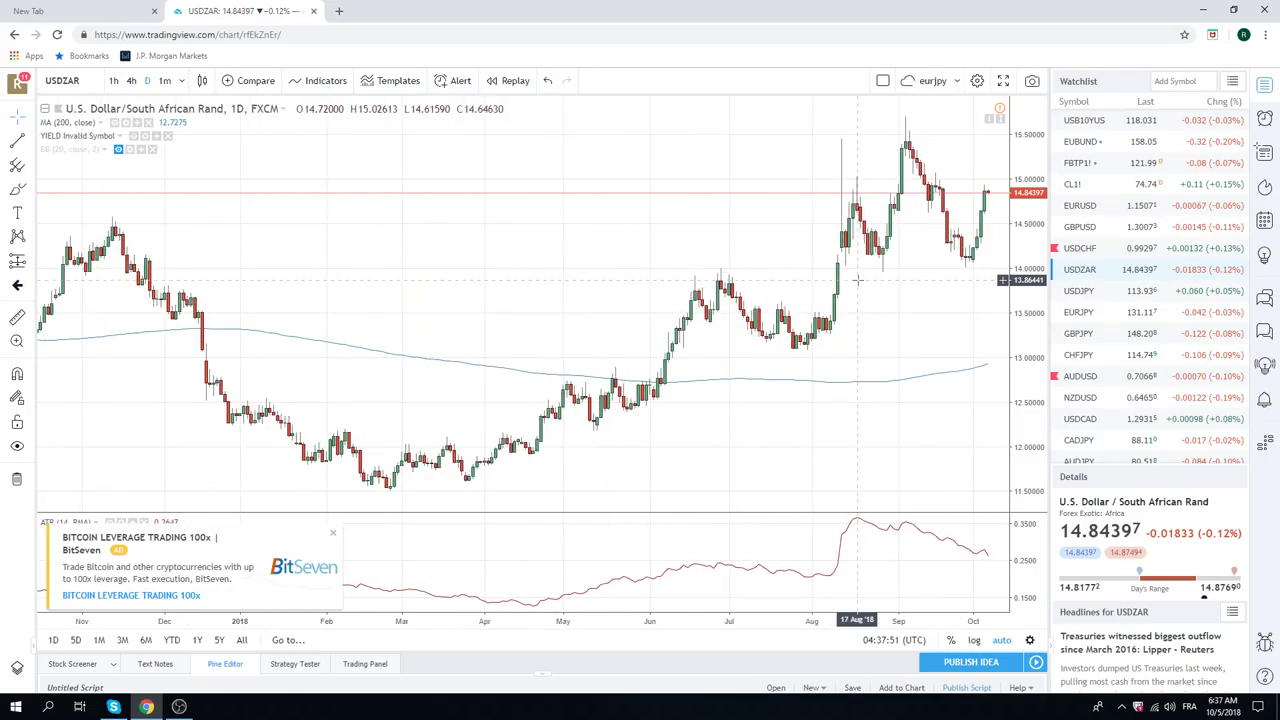
scroll(1070, 295, "down", 2)
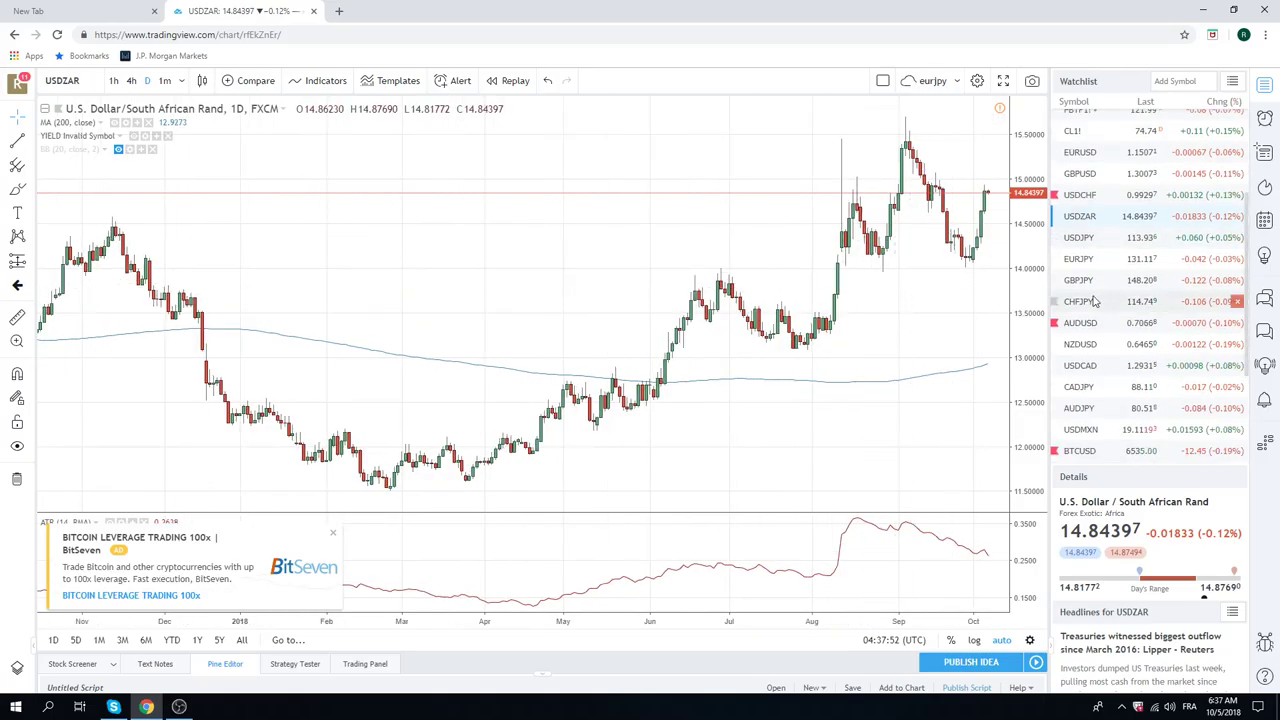
Load the USDMXN daily chart with its 200-period MA and ATR.
left_click(1093, 430)
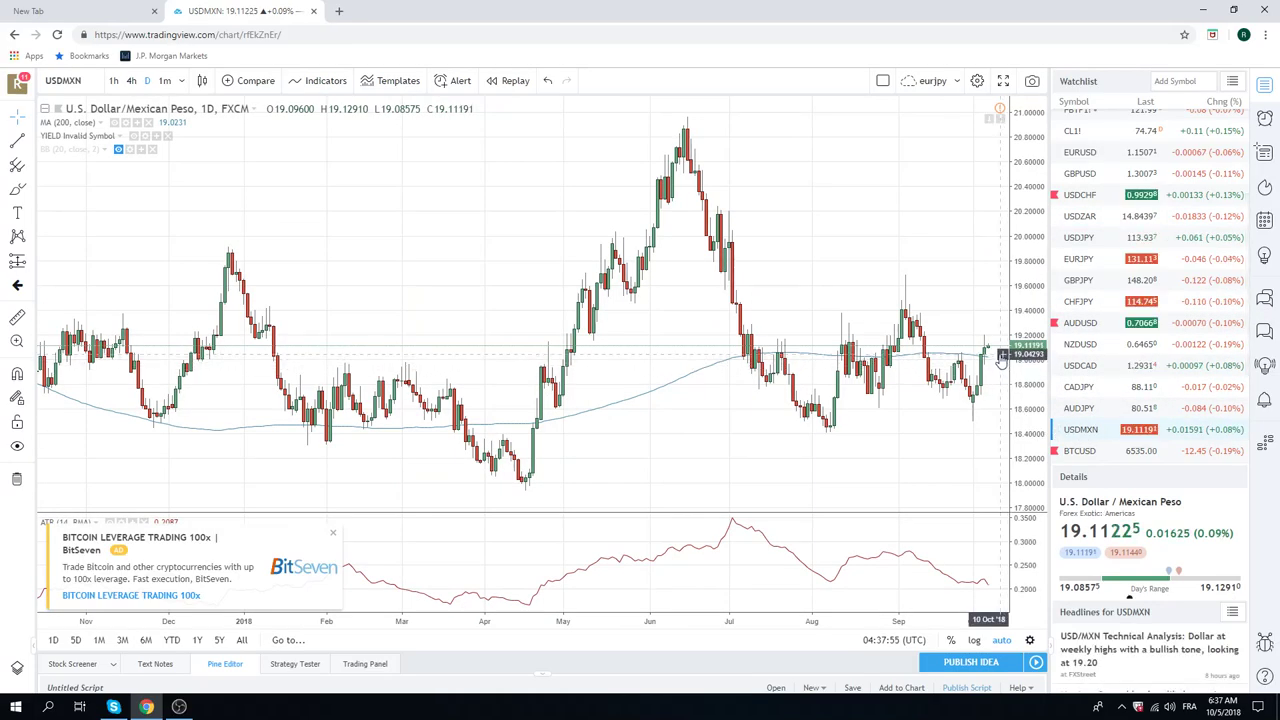